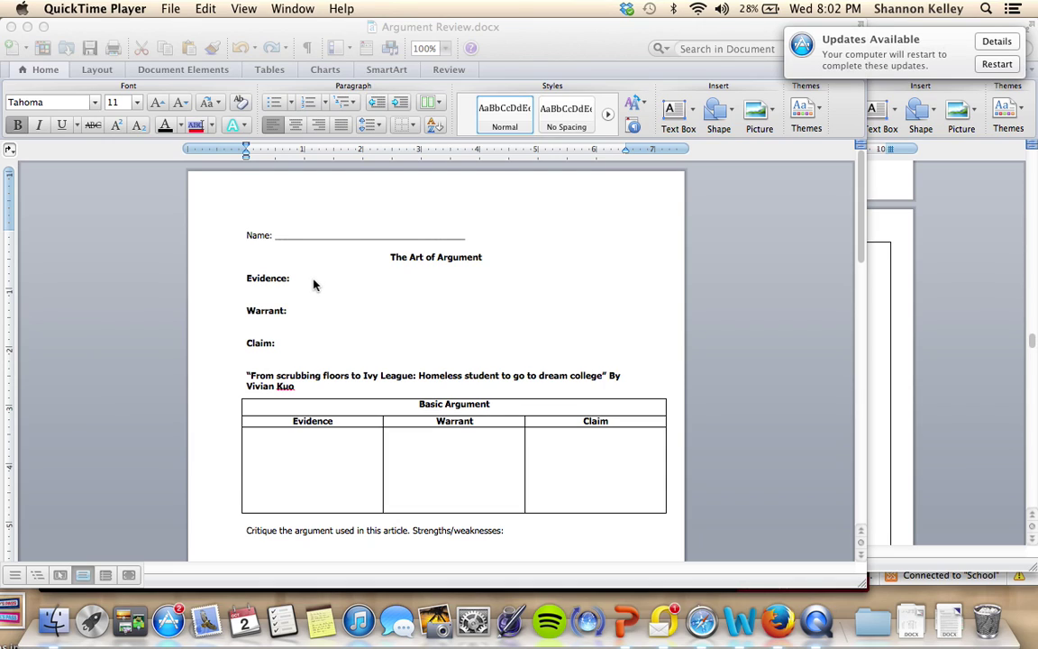
- After 'Claim:', type 'the starting place of your claim, what you're trying to prove, a belief statement…'
click(302, 346)
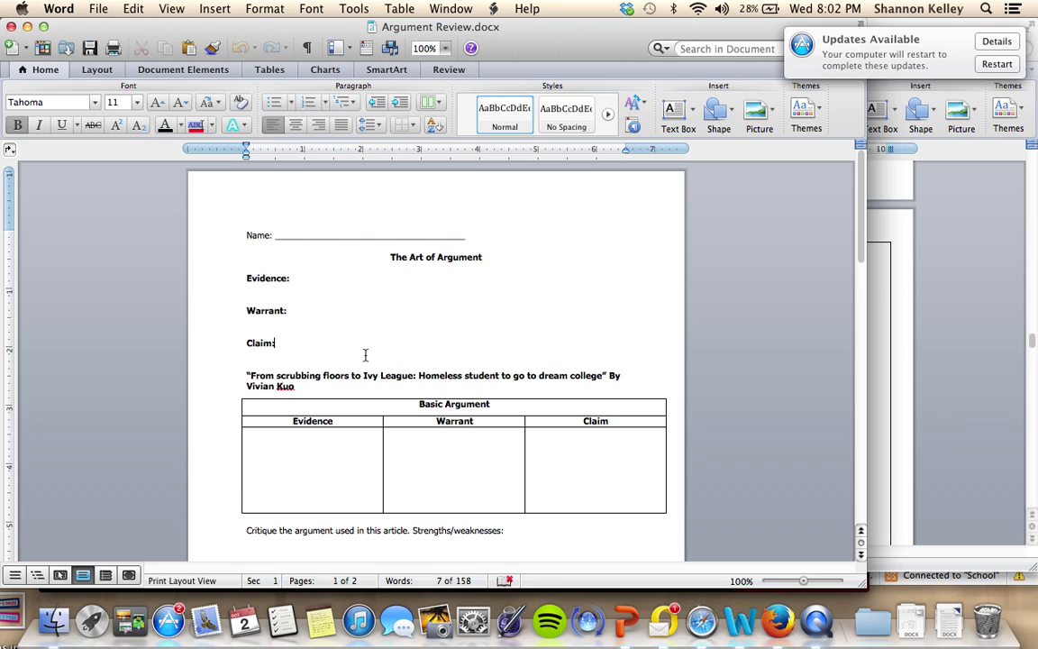
text(the star)
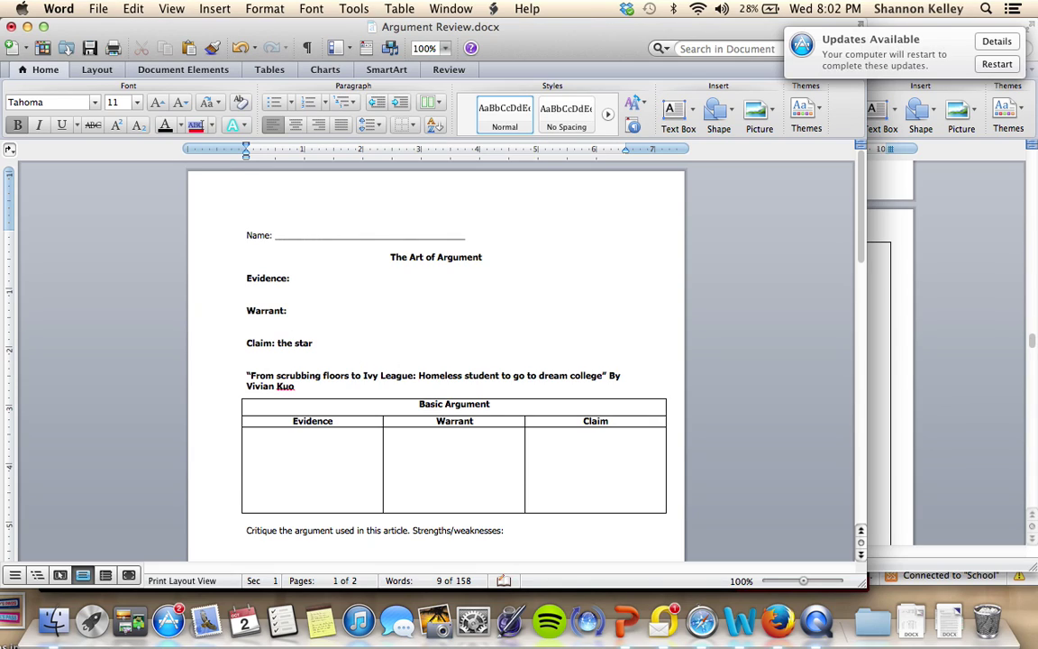
text(ting place of your clai)
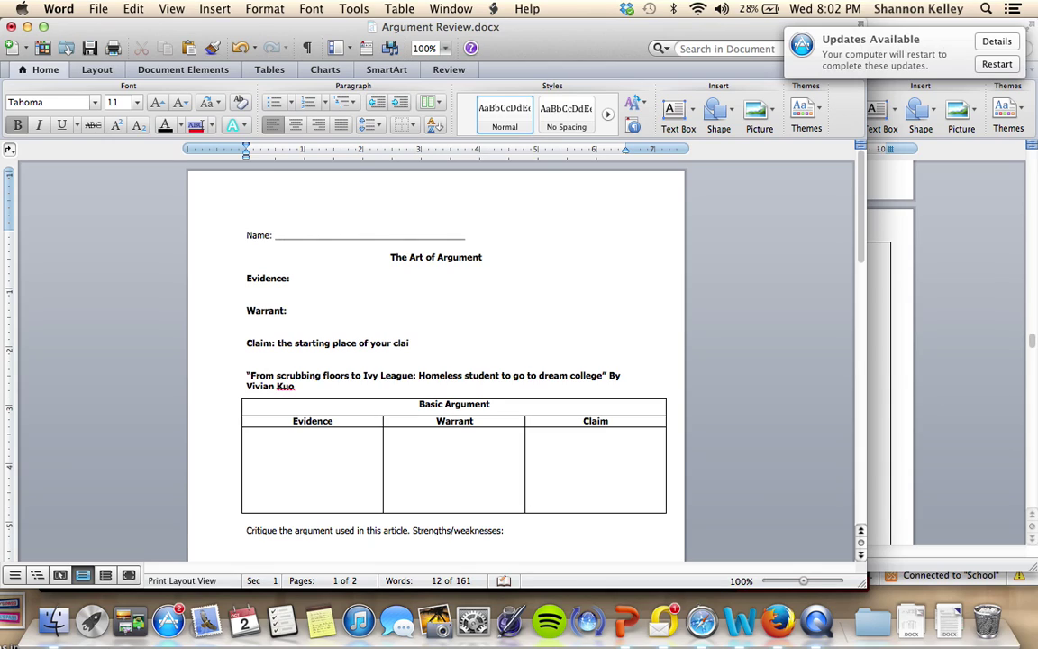
text(m, what you're trying to prove)
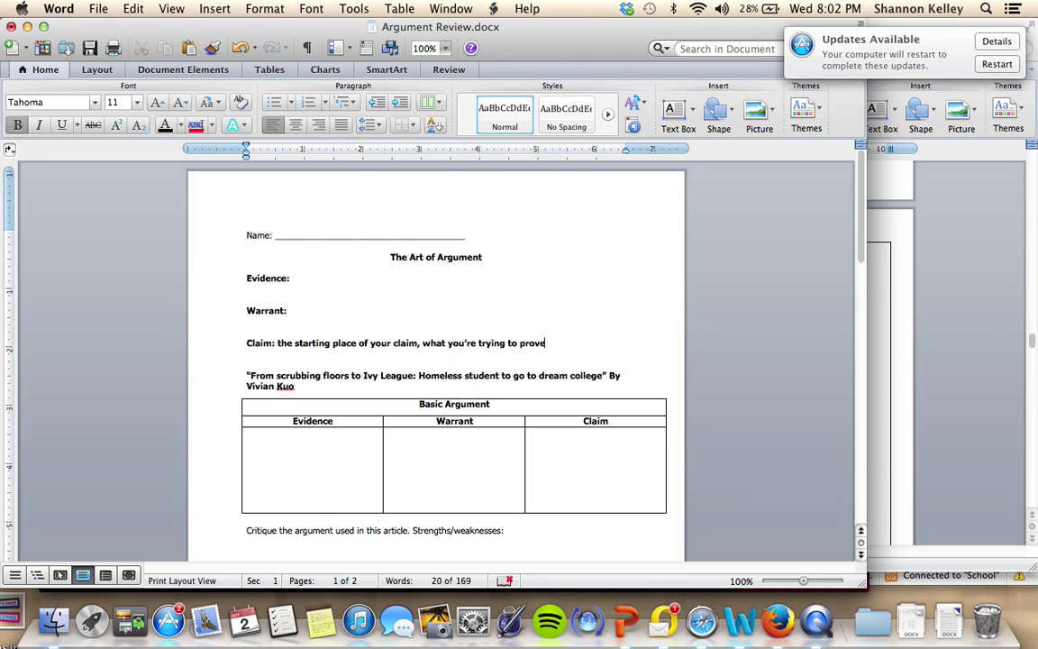
text(, a belief statement that someone)
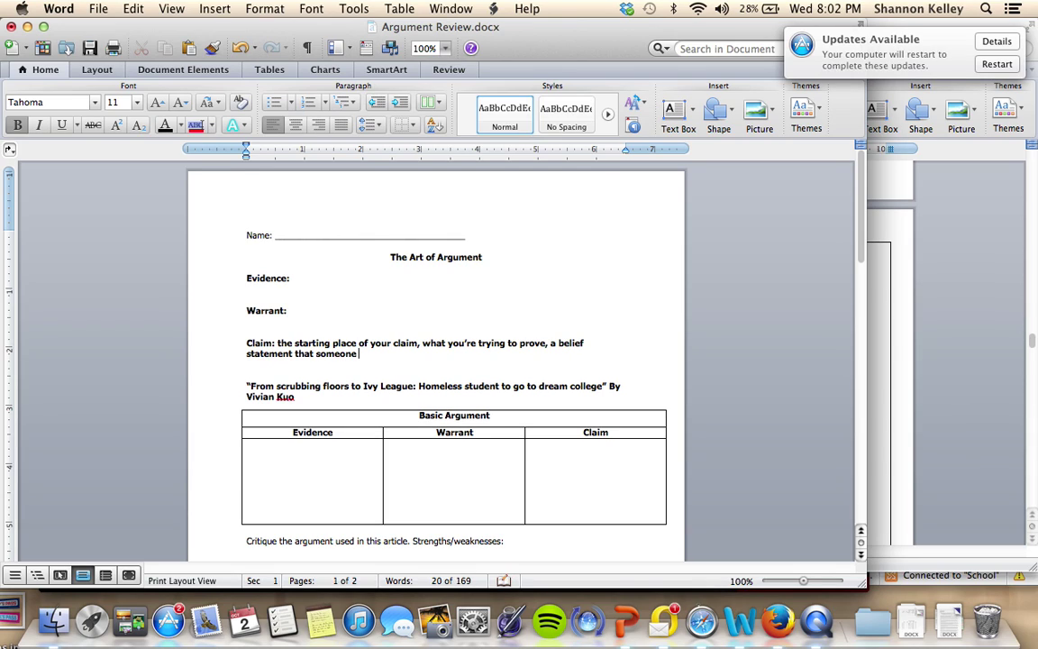
text( else could disagree with)
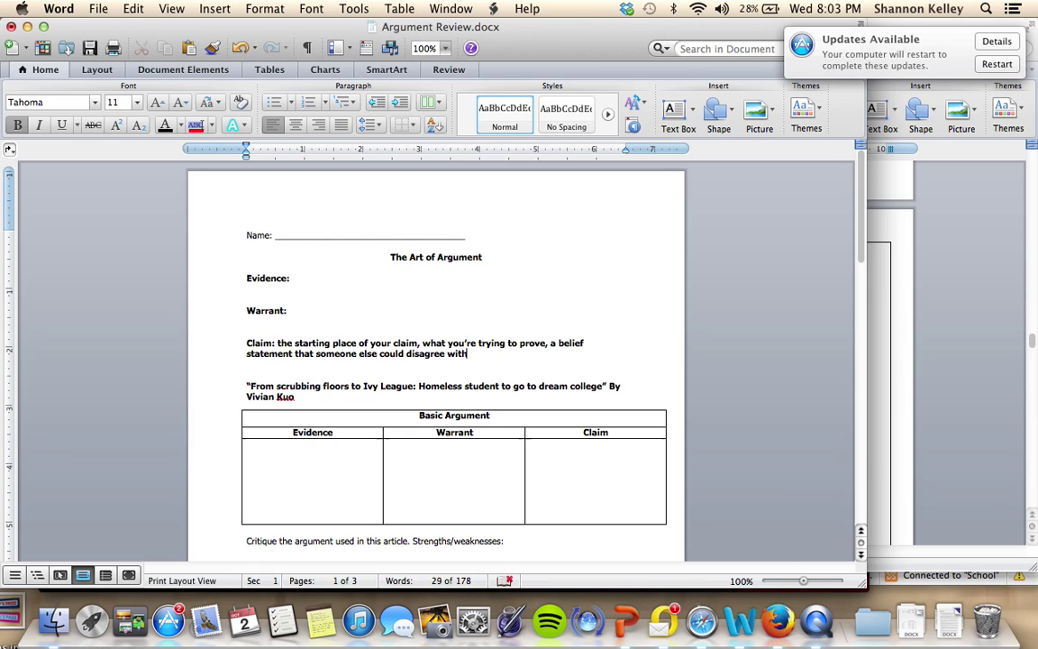
- Define Evidence as 'the facts, the data, or the grounds that support the claim' and Warrant as 'shows how the evidence supports the claim, explanation'
click(347, 280)
click(404, 308)
text(the fact)
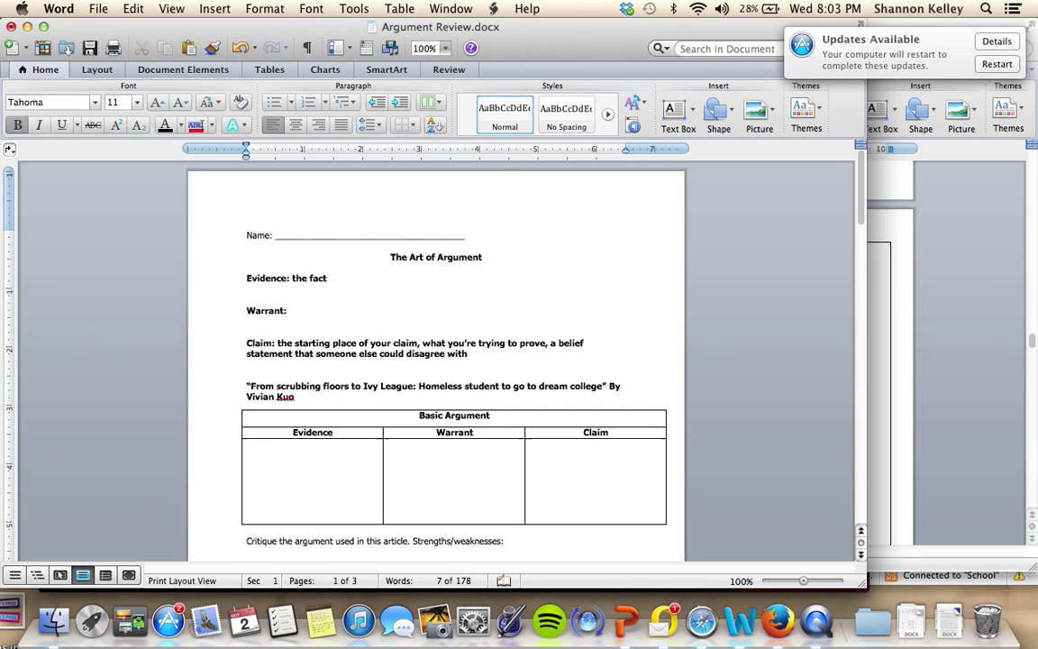
text(s, the data, or the grounds that sup)
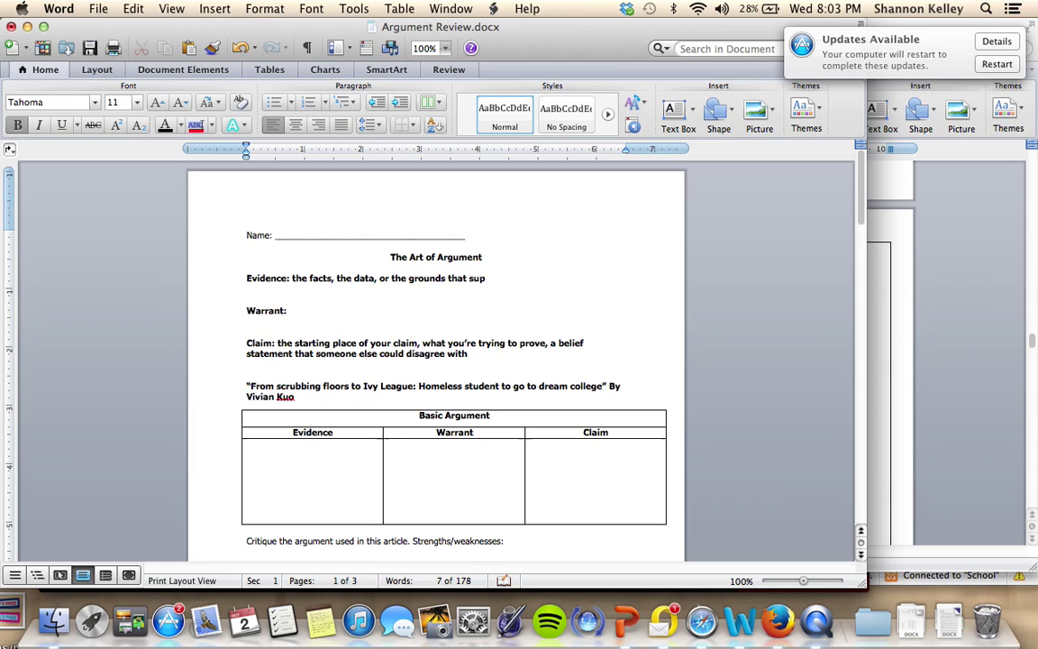
text(port the lclaim)
click(321, 311)
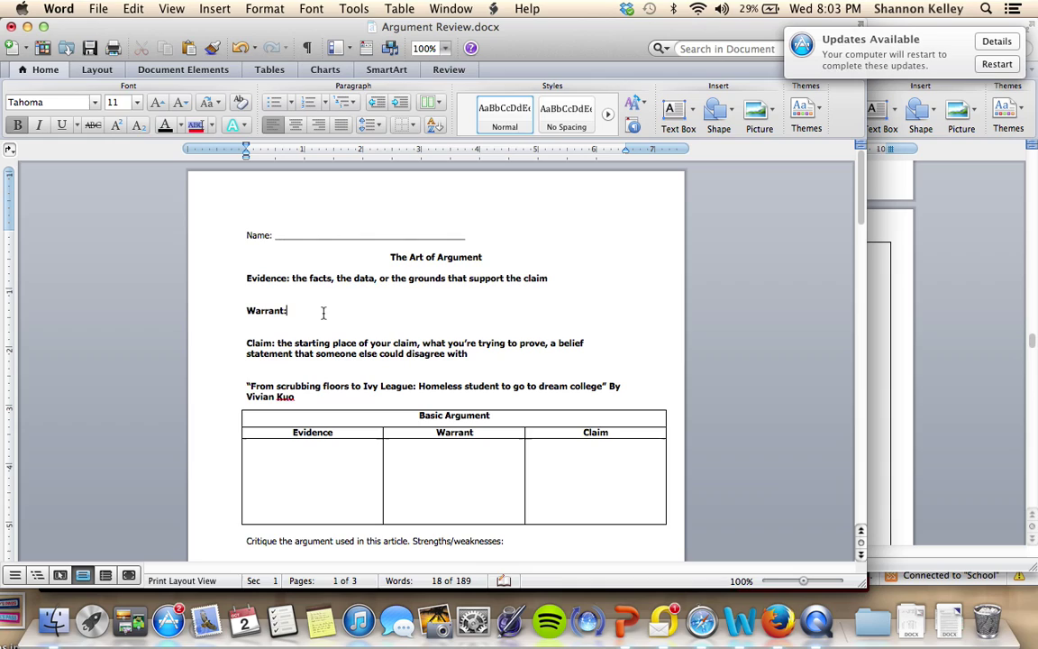
text(shows how the evidence suppo)
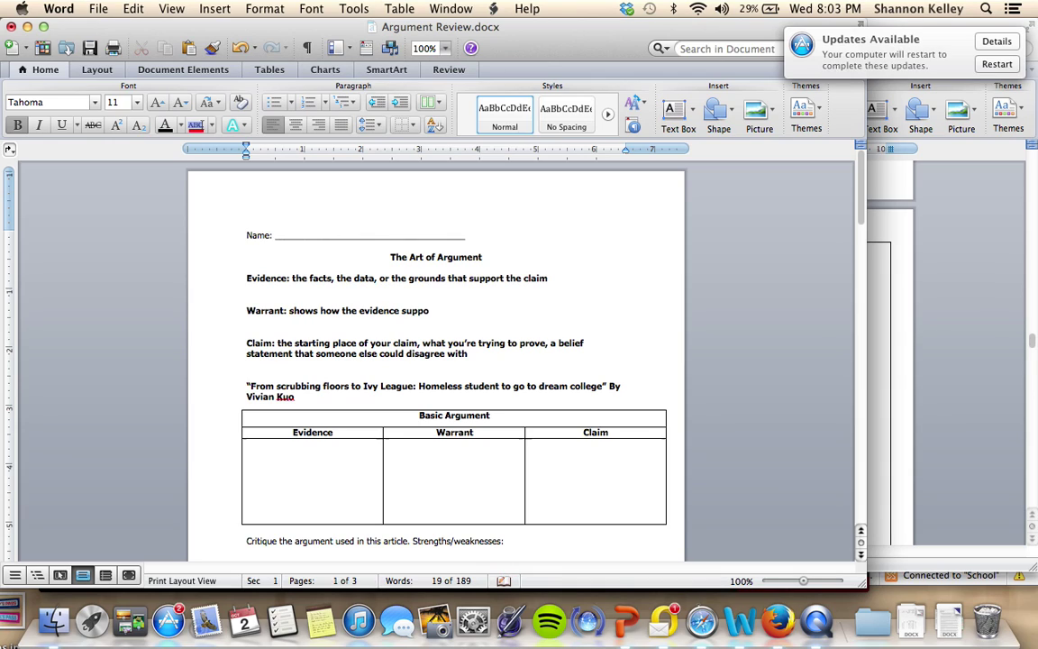
text(rts the claim, explanat)
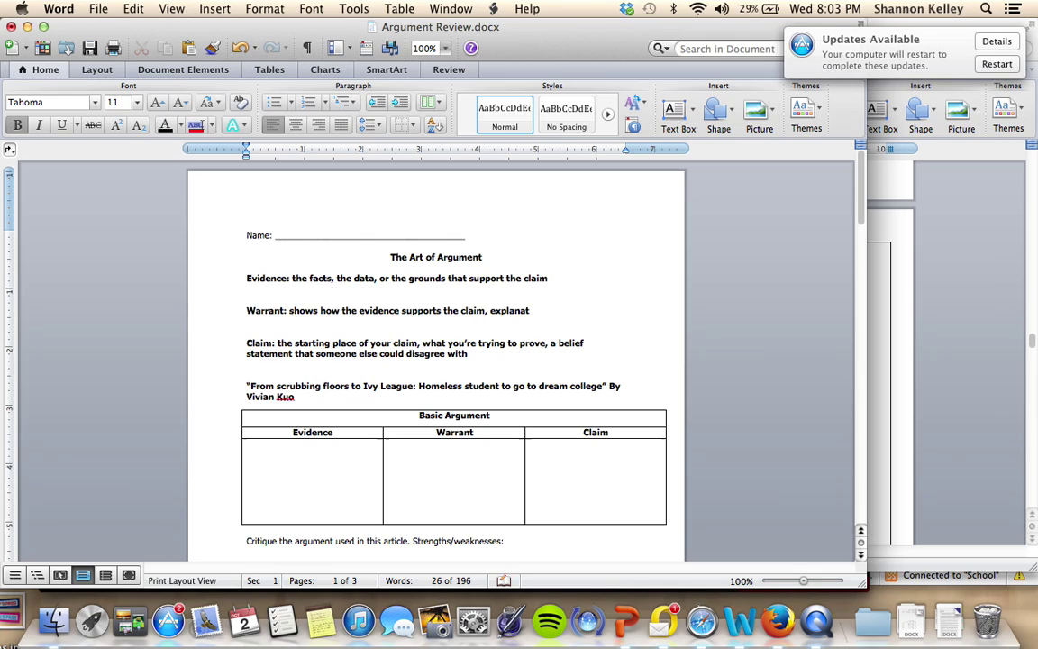
text(ion)
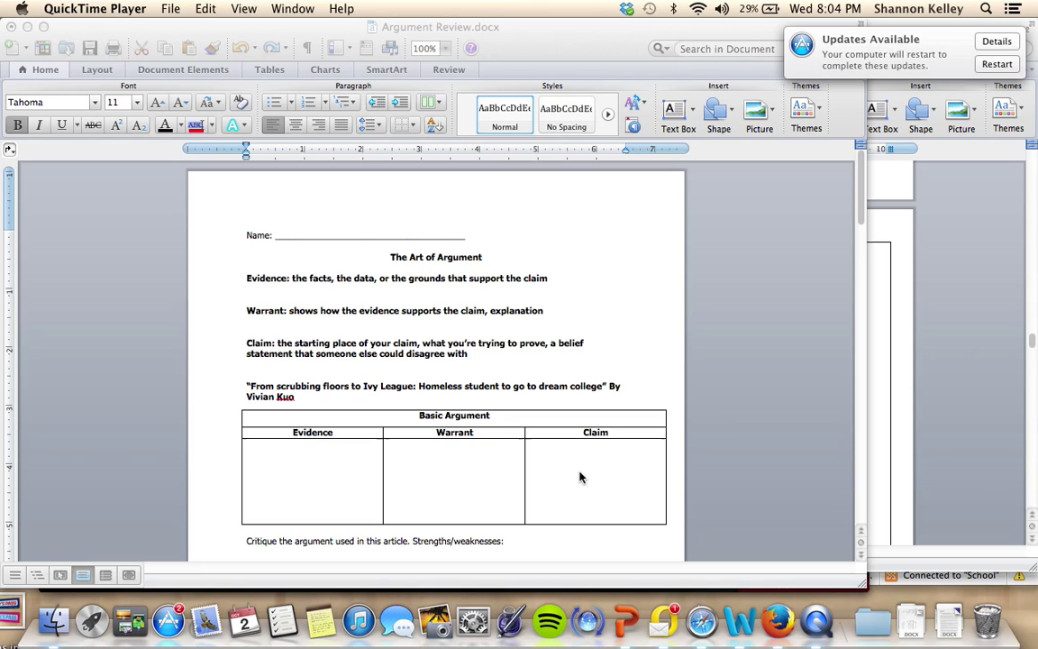
- In the table's Claim cell, write 'With a tough background, it is difficult to rise up and be successful in life.'
click(560, 461)
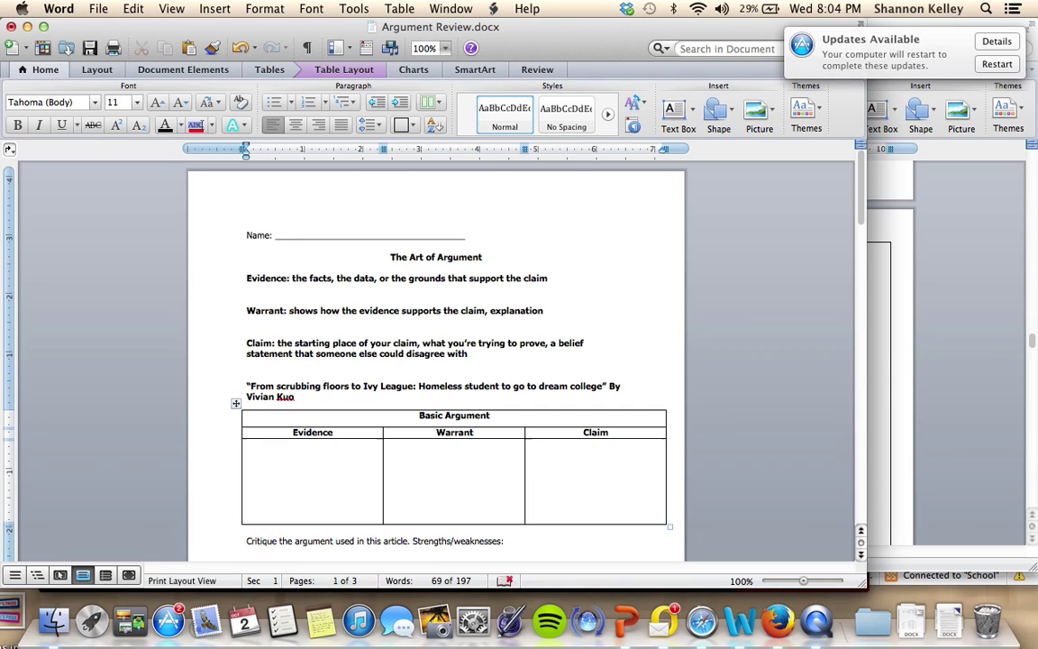
text(With a tough backgro)
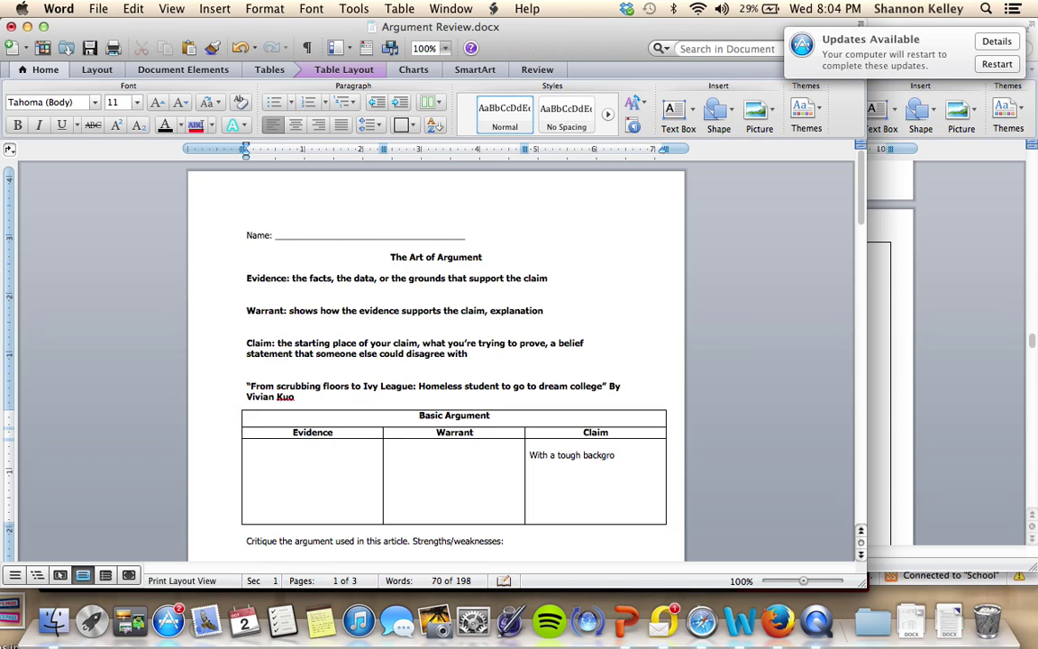
text(und, it is difficult to rise up and be)
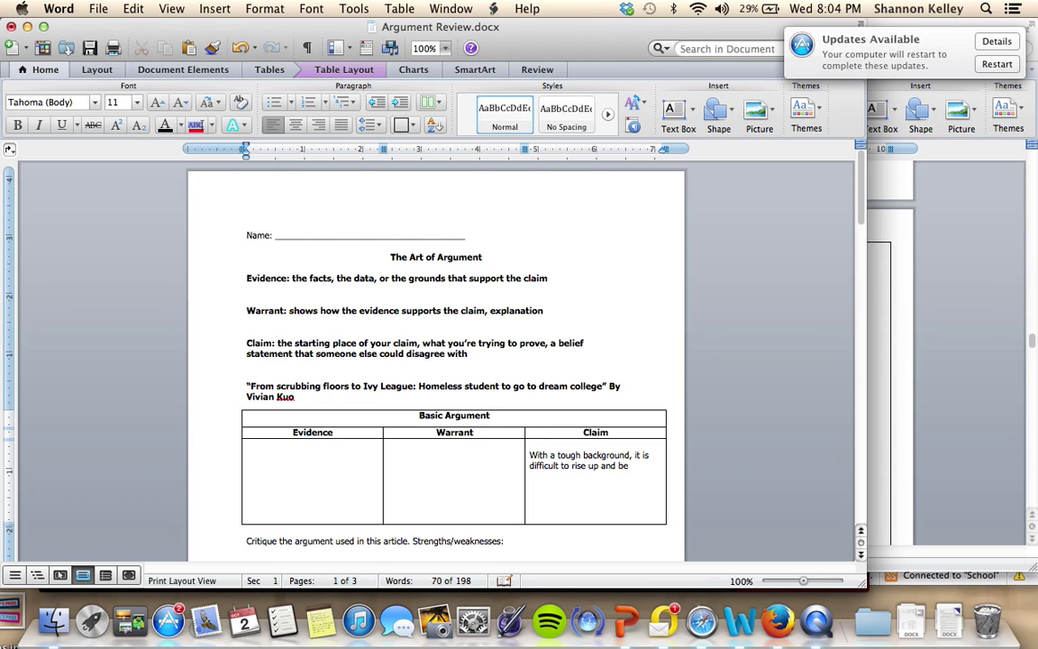
text( successful in life.)
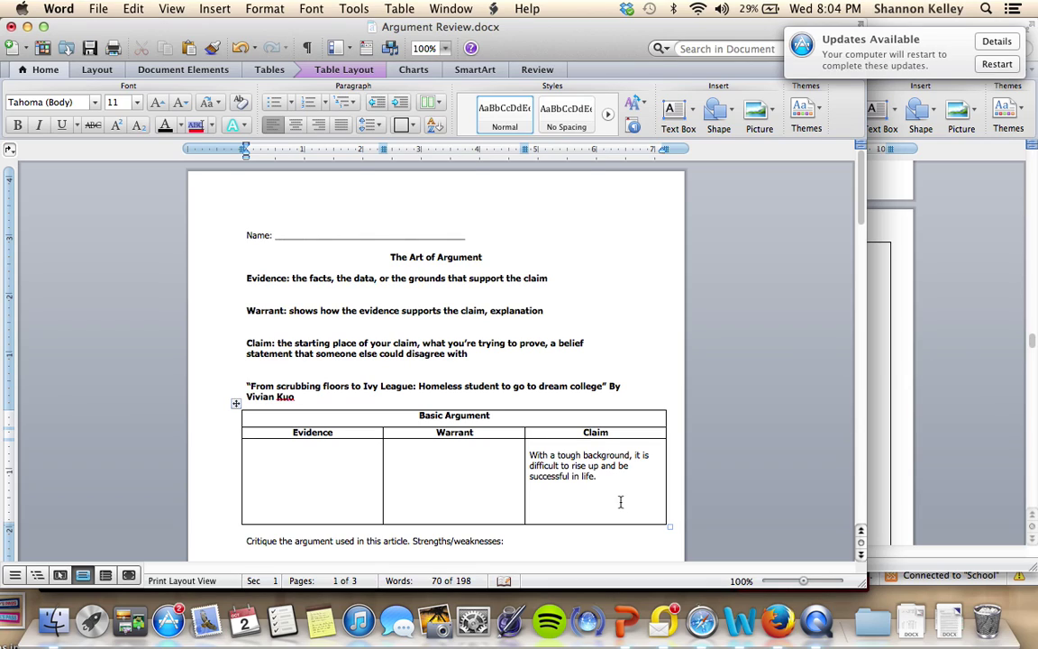
- In the Evidence cell, describe Dawn overcoming hunger, homelessness, abuse and neglect through many steps
click(309, 462)
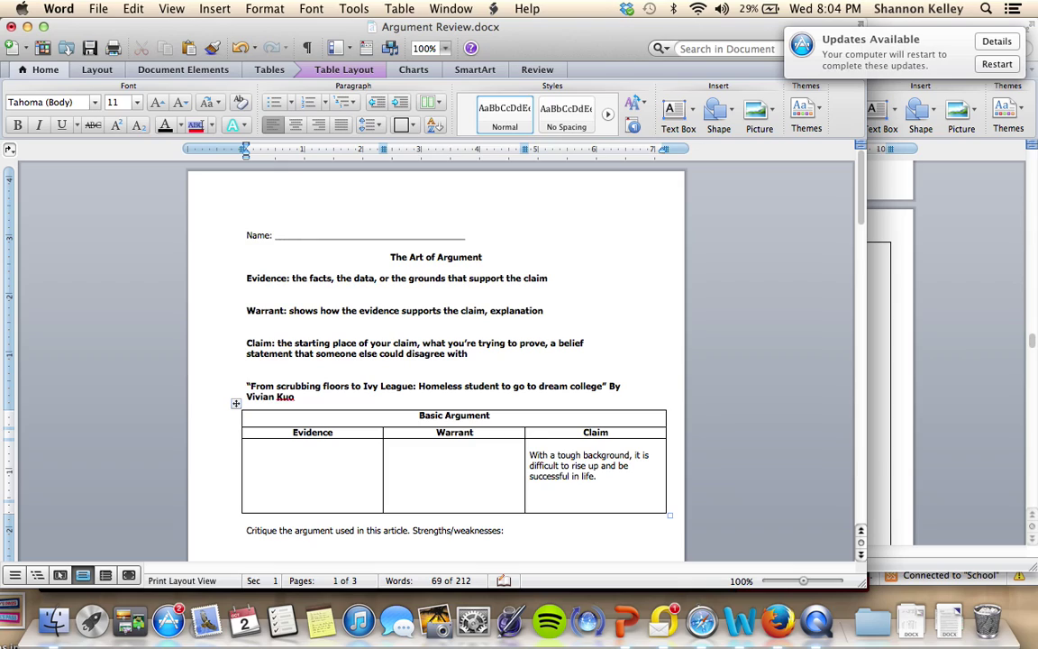
text(Dawn knew hunger and home)
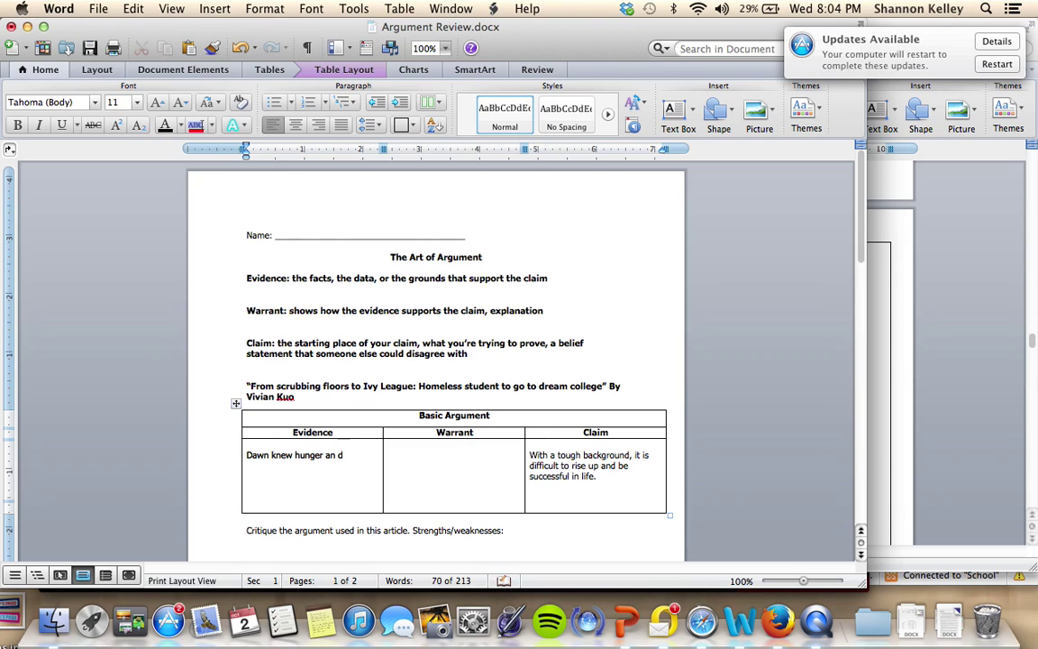
text(lessness)
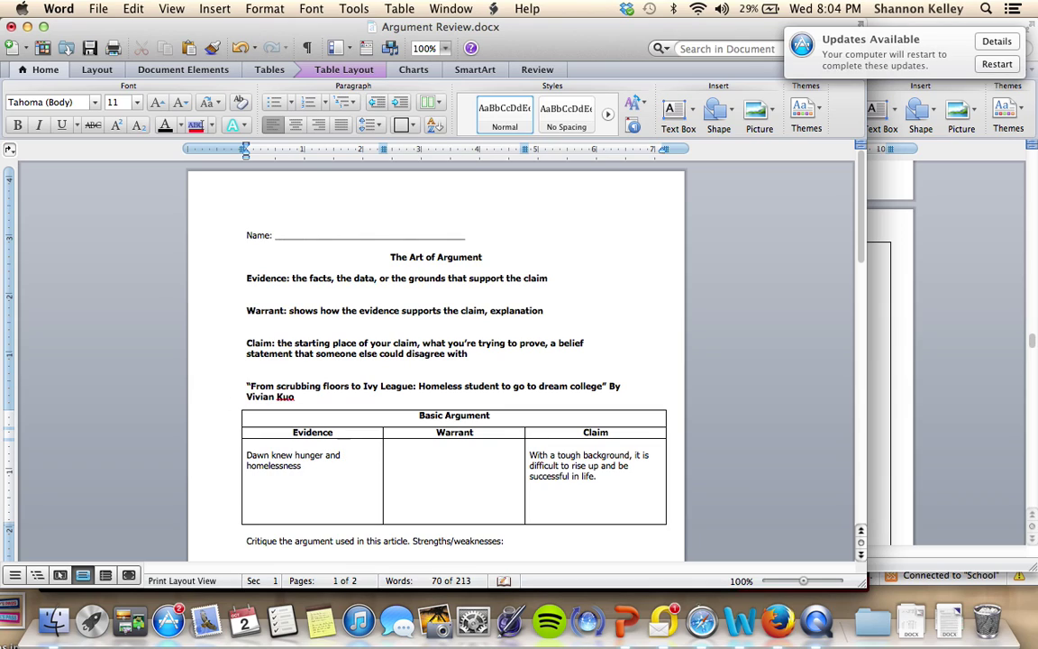
text(, she had)
key(BackSpace)
key(BackSpace)
key(BackSpace)
key(BackSpace)
key(BackSpace)
key(BackSpace)
key(BackSpace)
text(. She had also felt)
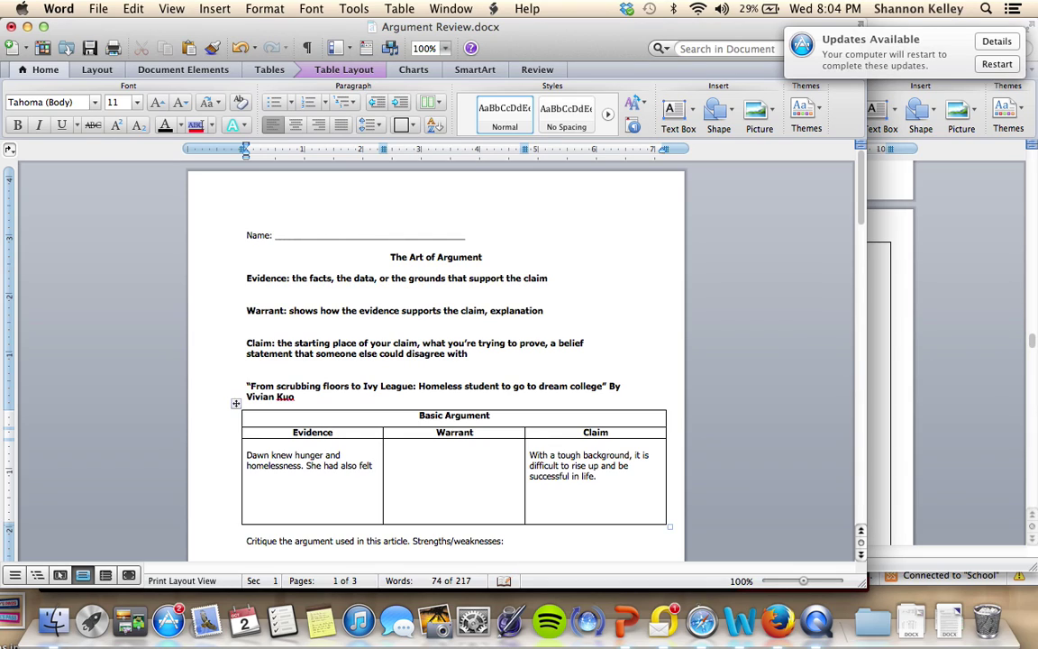
text( abuse a)
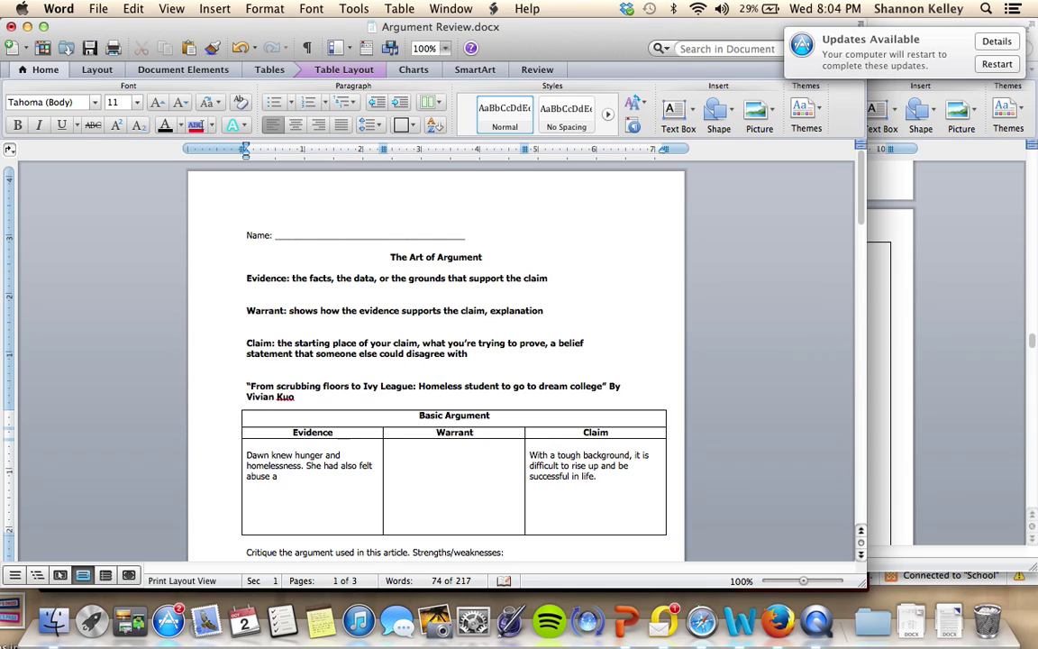
text(nd neglect. However, she we)
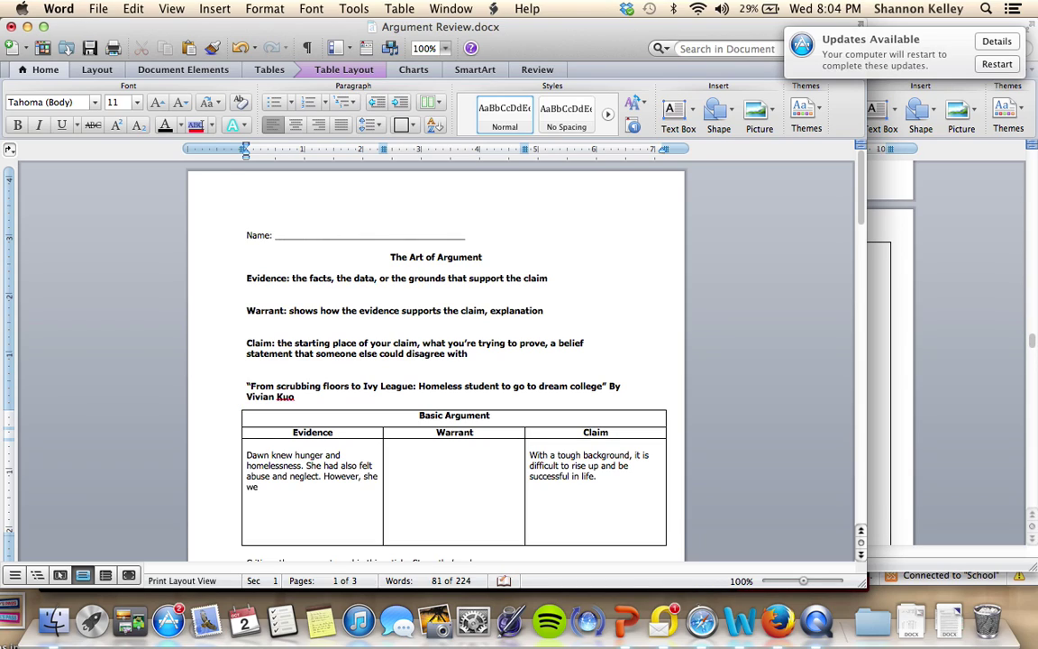
text(nt through many steps)
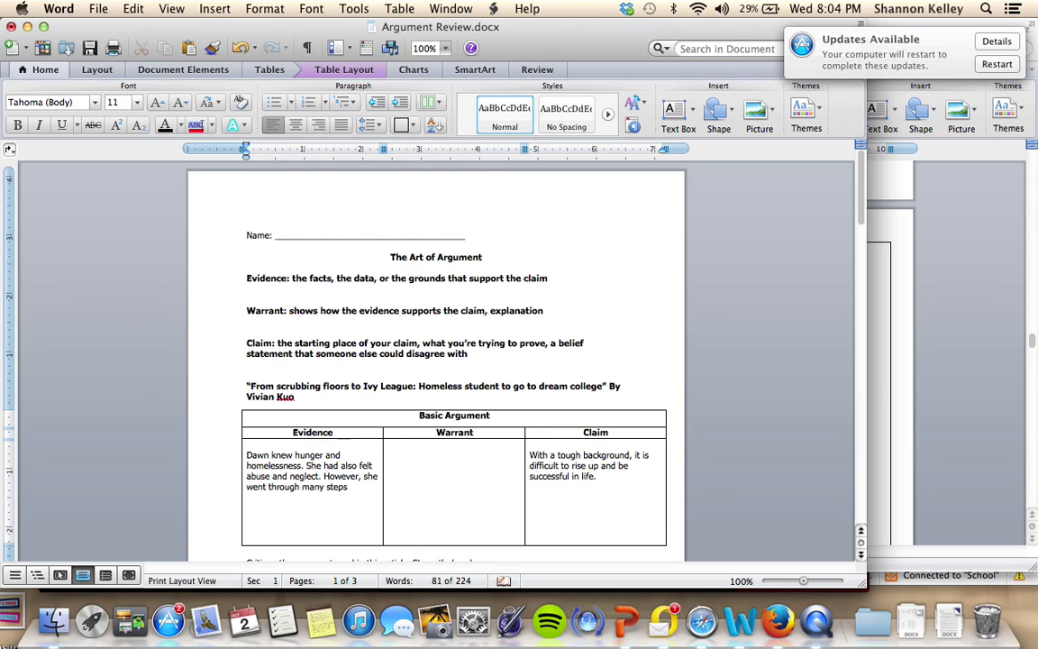
text( to eventual)
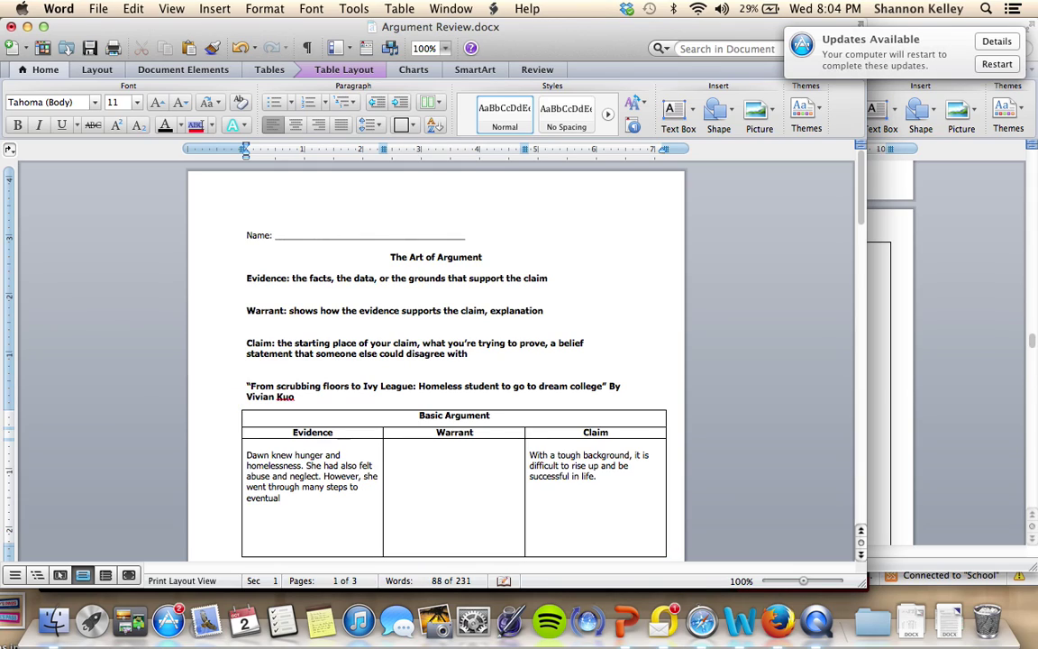
text(ly be succe)
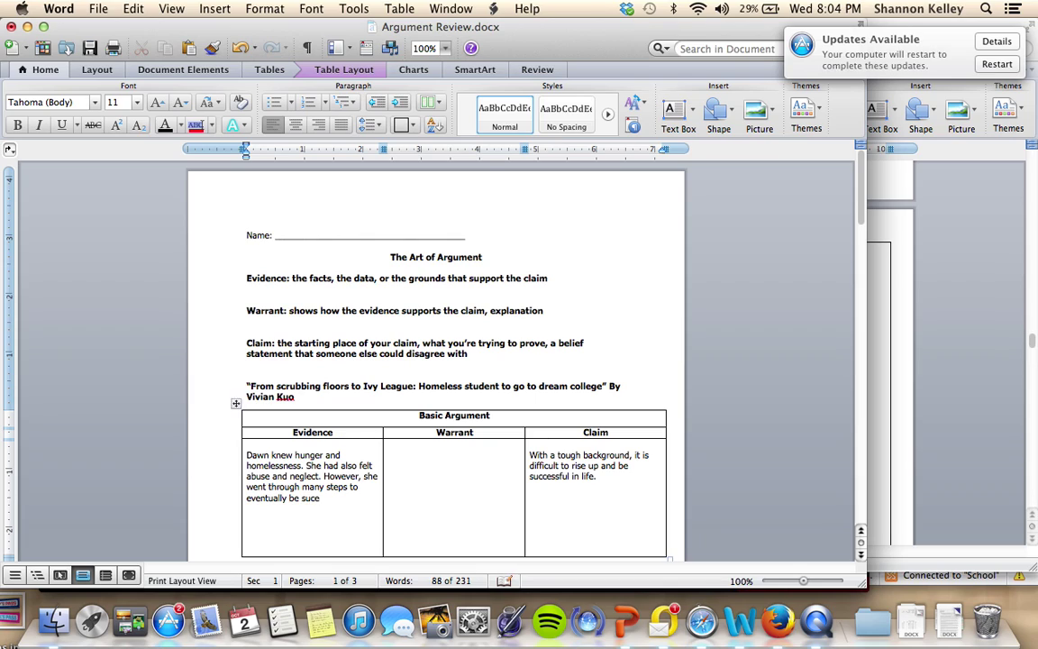
text(ssful.)
- In the Warrant cell, argue most would give up, but stronger people reach out for help and succeed
click(463, 469)
text(Most people)
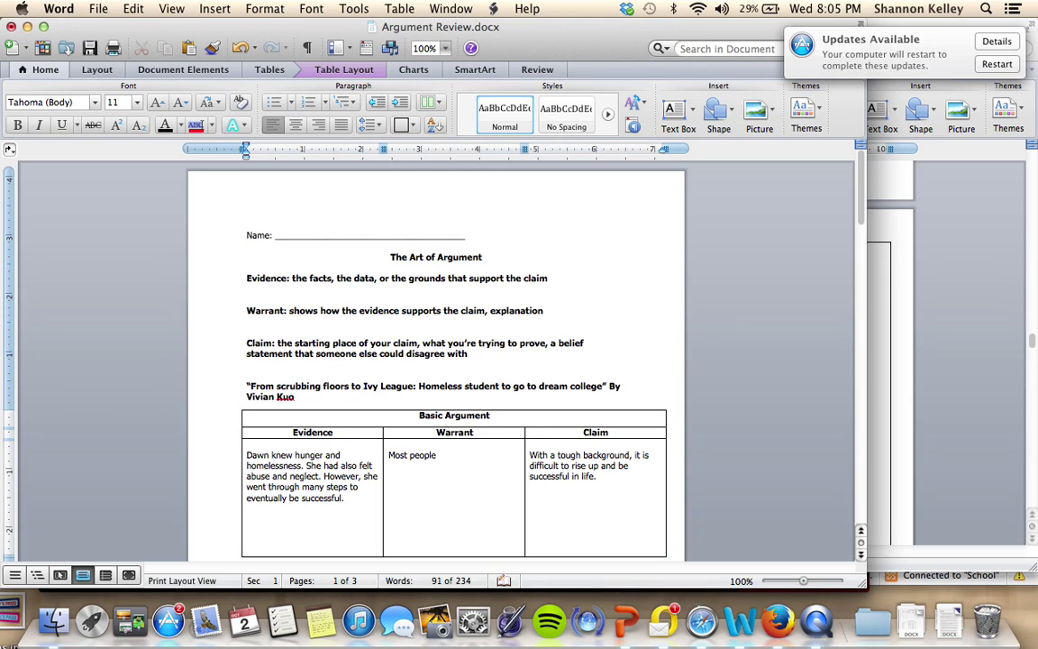
text( in society when facing tough obs)
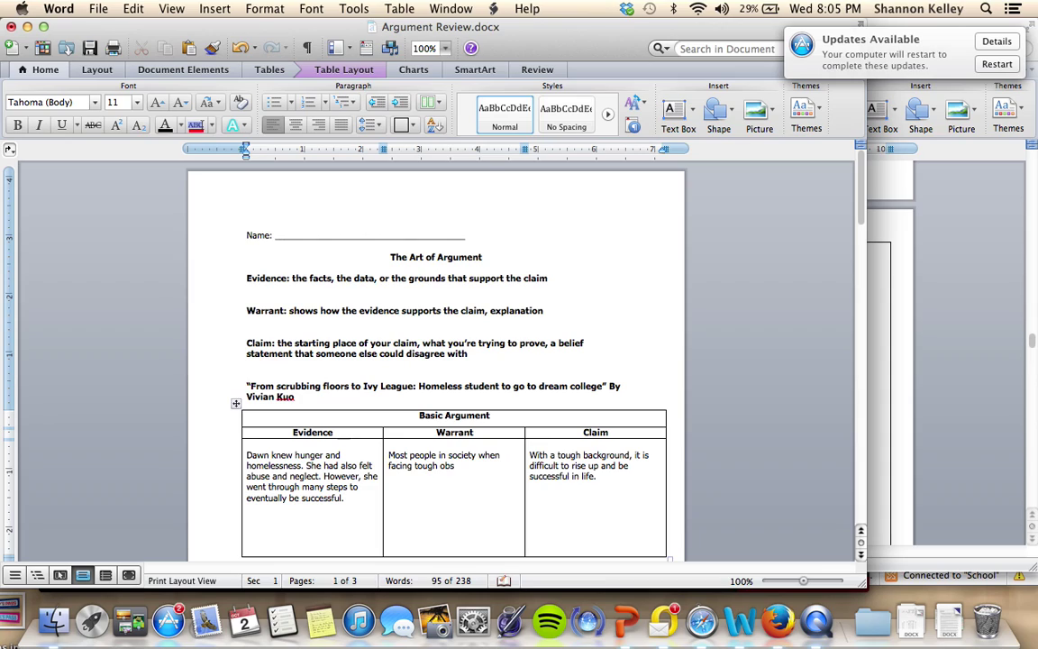
text(tacles would be tempted to g)
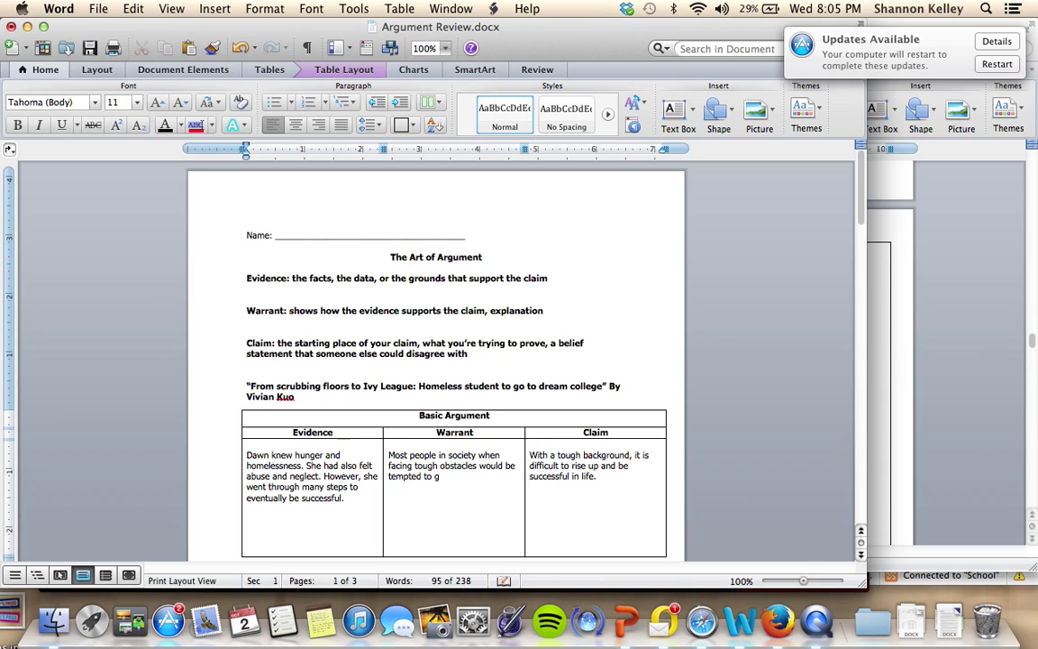
text(ive up. It takes a much stronge)
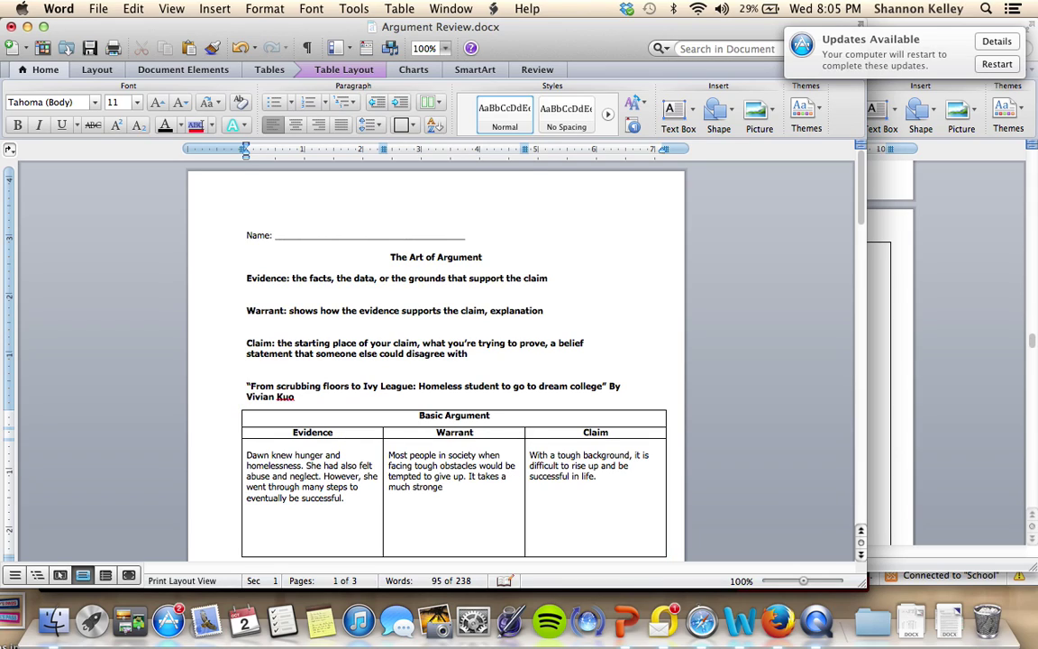
text(r and hard working per)
text(son to trul)
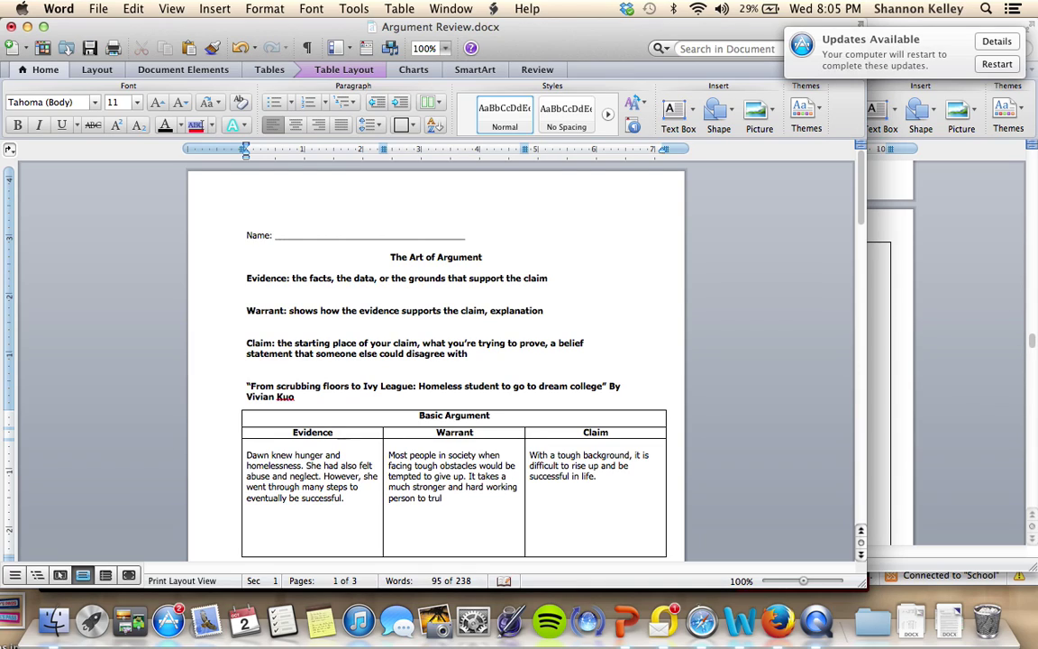
text(y overcome those obstacles)
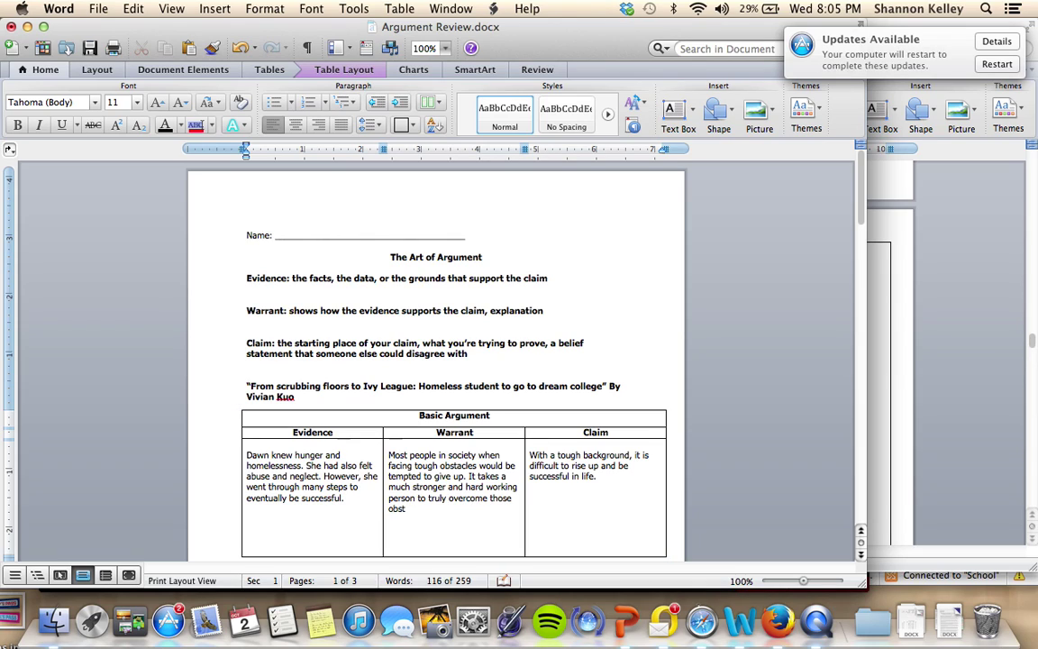
text(each out for help, and rise)
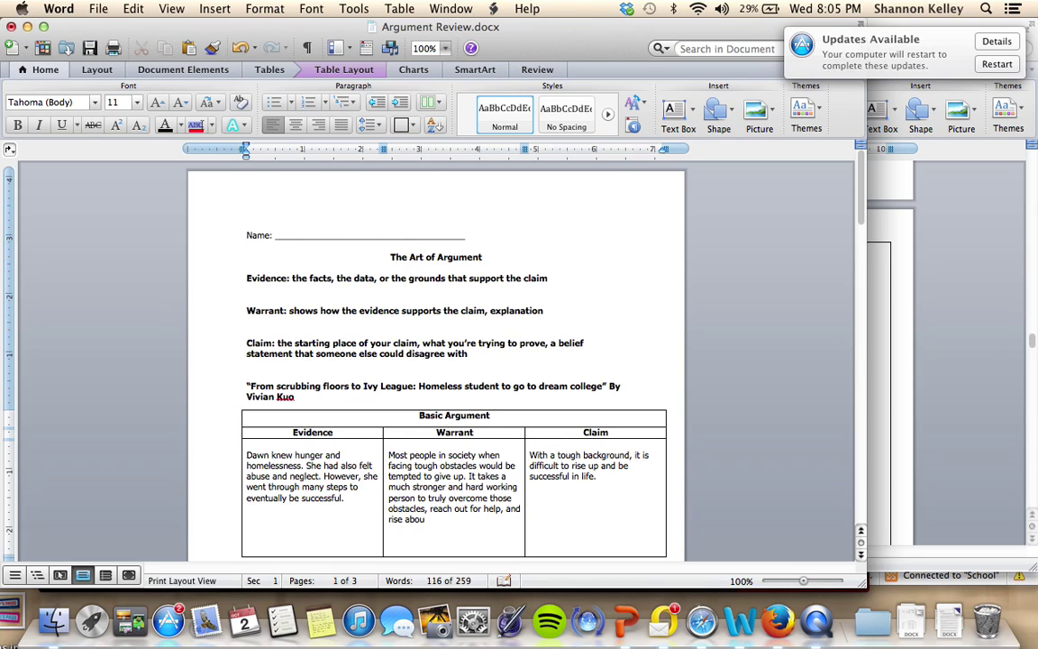
text( above to become successful.)
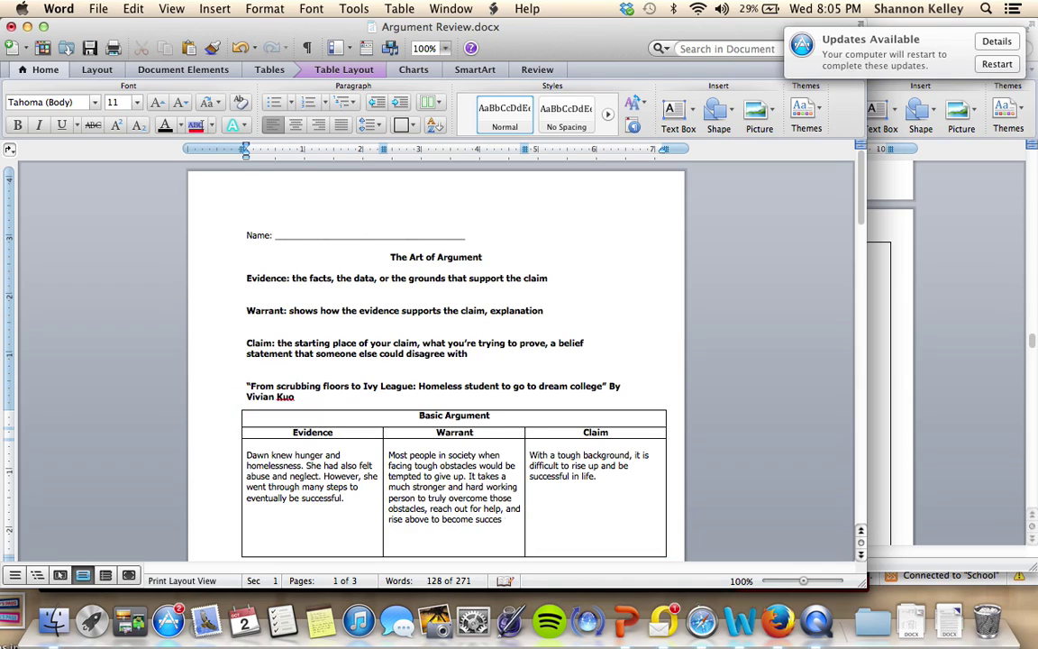